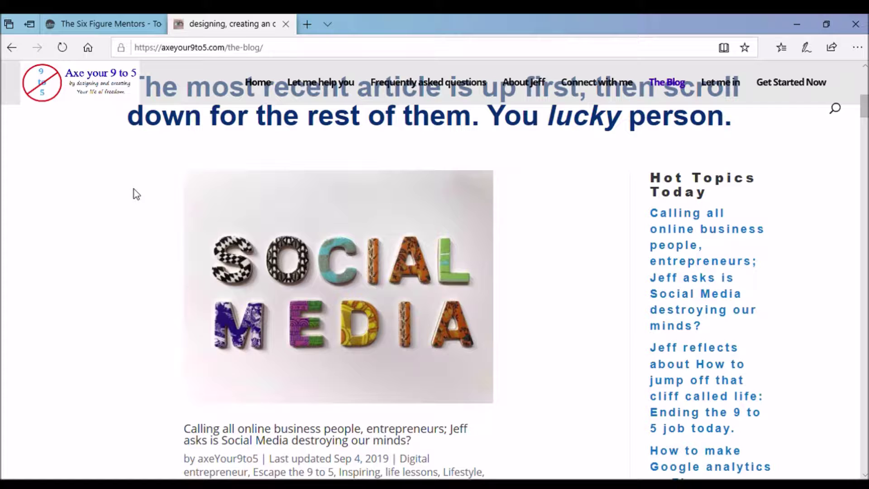
Scroll through the Thinkyourhappy blog posts, then go to Plugins > Add New in the admin.
scroll(175, 379, down, 1)
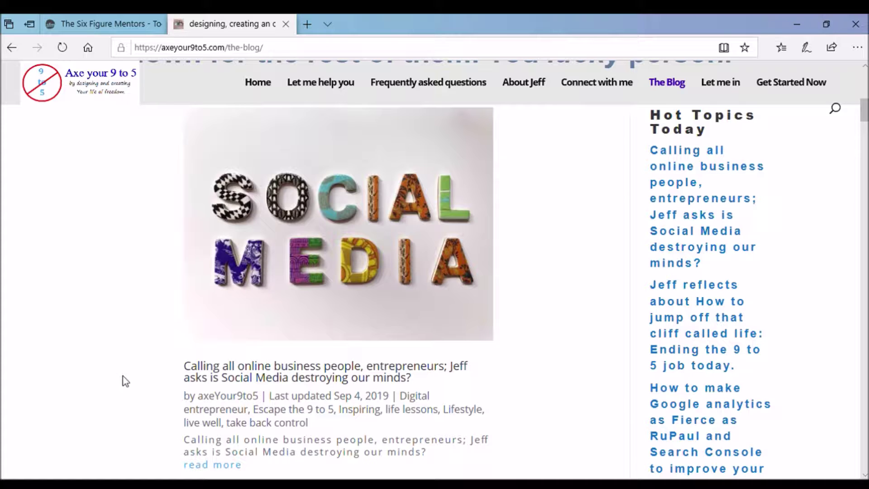
scroll(123, 376, down, 1)
scroll(123, 376, down, 1)
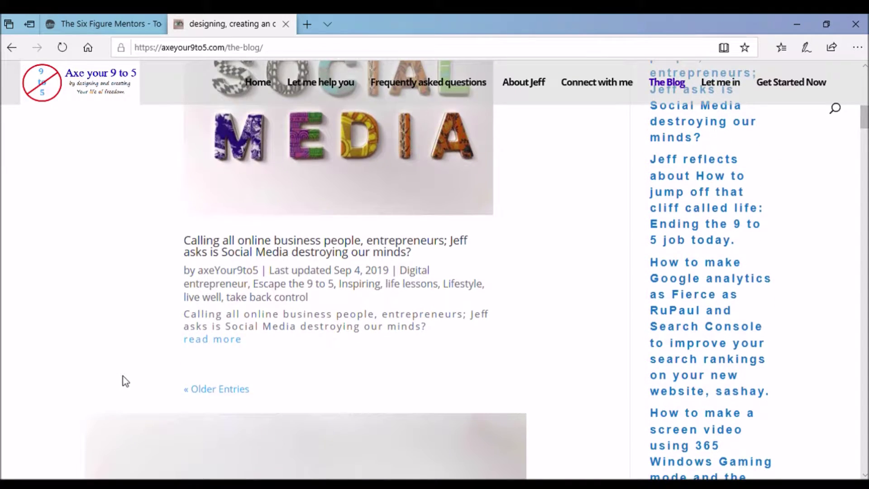
scroll(124, 376, down, 2)
scroll(130, 380, down, 2)
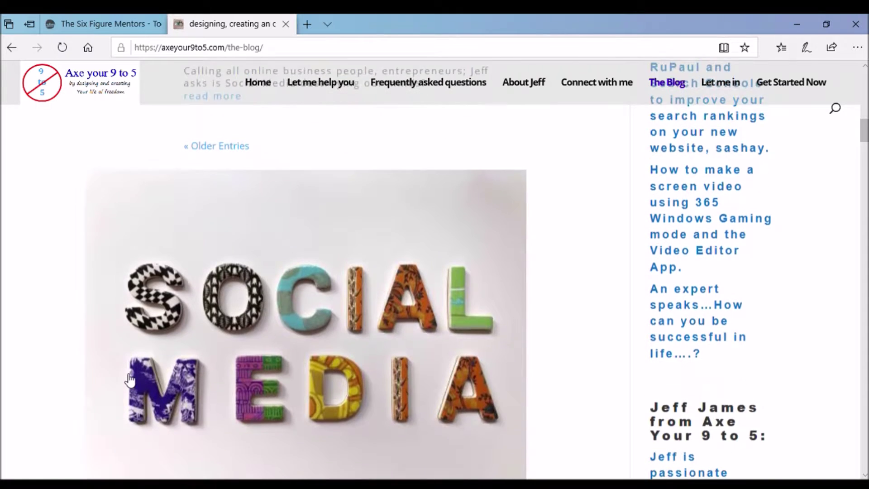
scroll(130, 379, down, 2)
scroll(130, 381, down, 2)
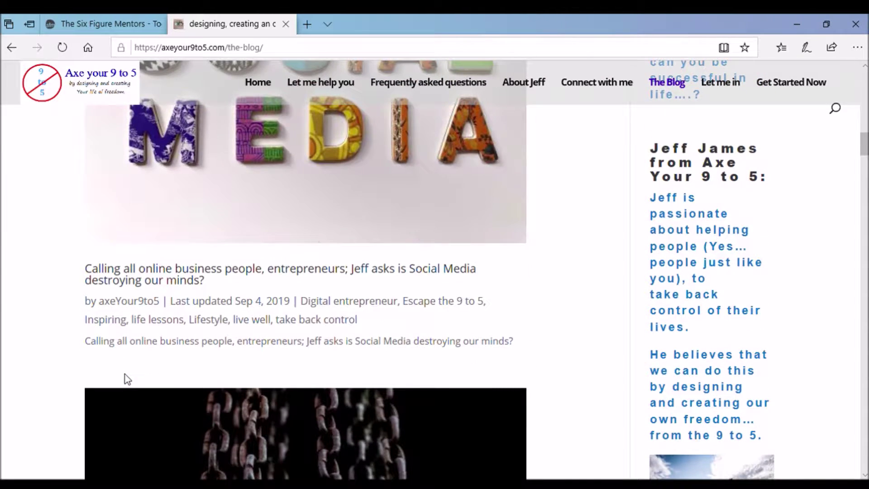
scroll(127, 378, down, 1)
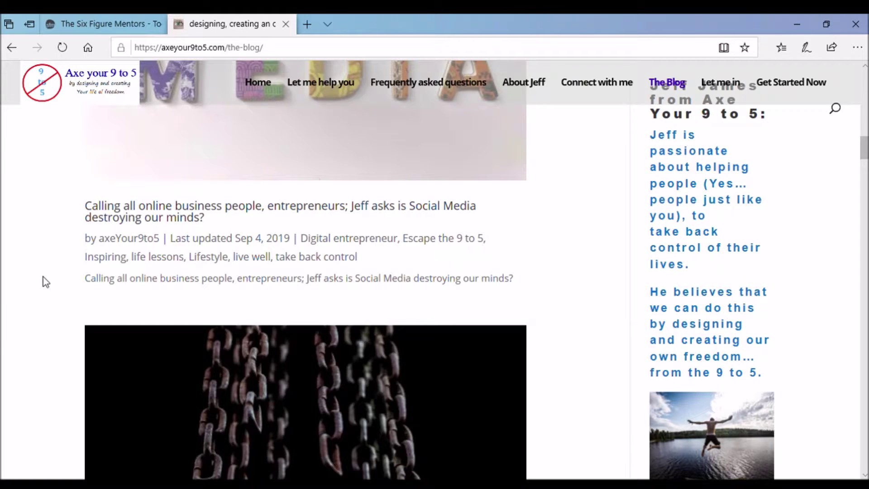
scroll(50, 277, down, 2)
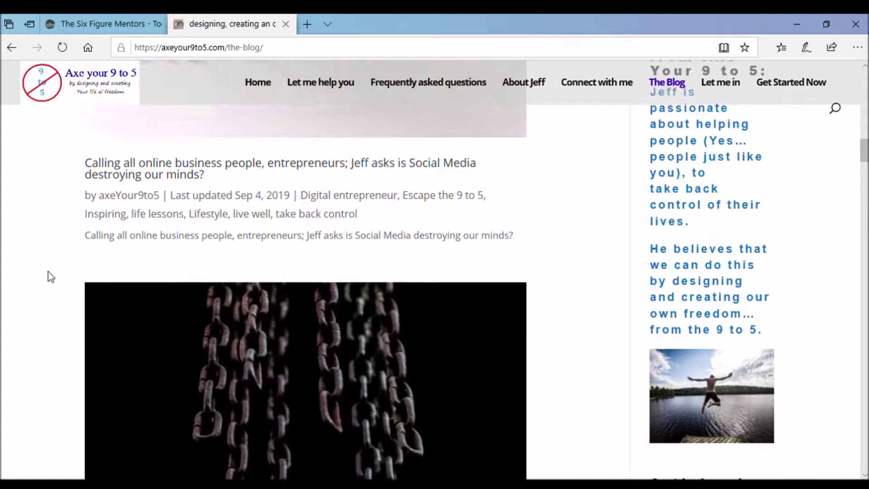
scroll(50, 277, down, 6)
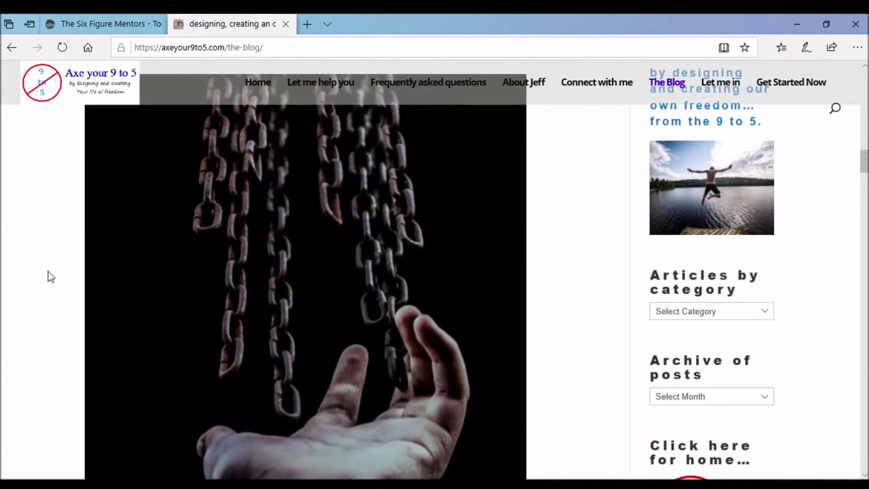
scroll(51, 277, down, 4)
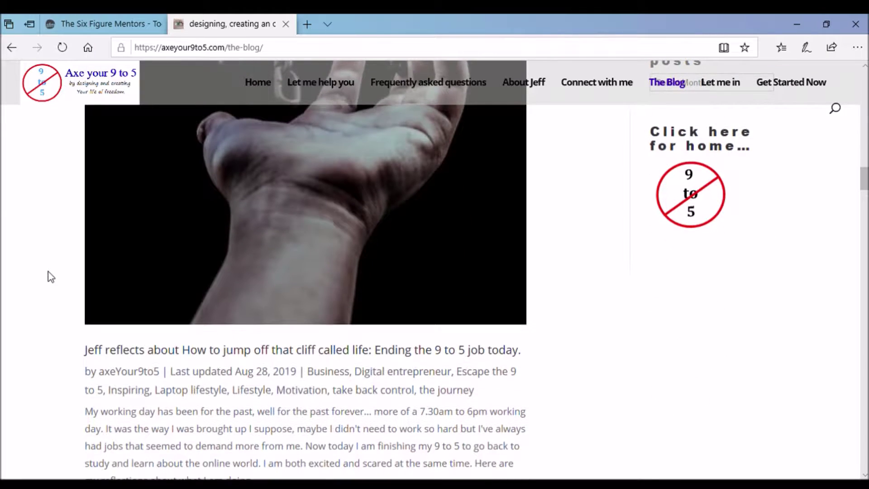
scroll(50, 277, down, 3)
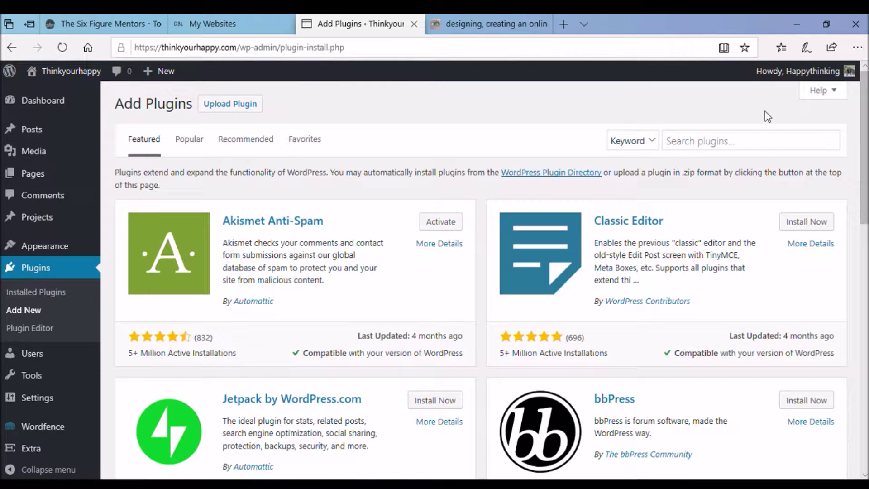
click(700, 145)
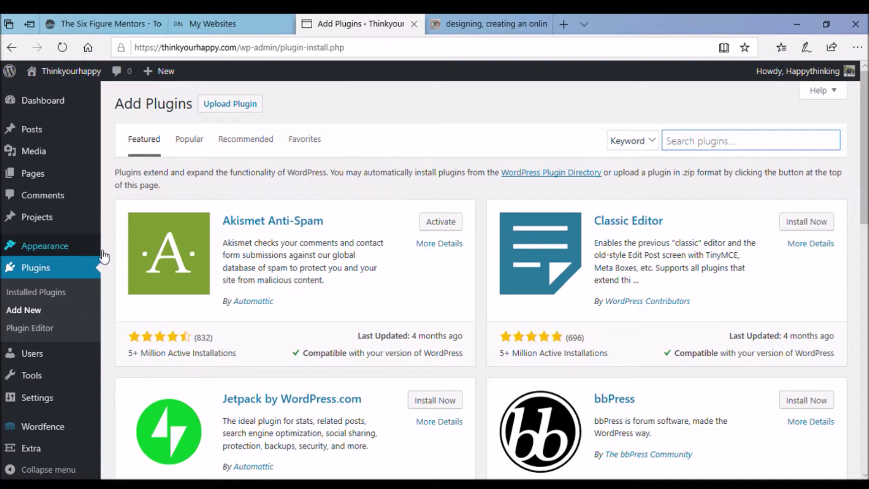
Search plugins for 'child theme config' and install Child Theme Configurator.
mouse_move(37, 248)
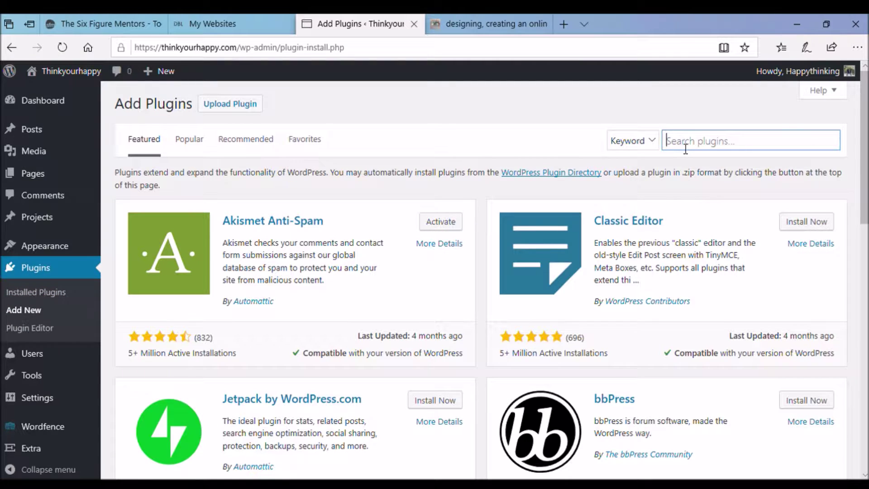
text(child theme)
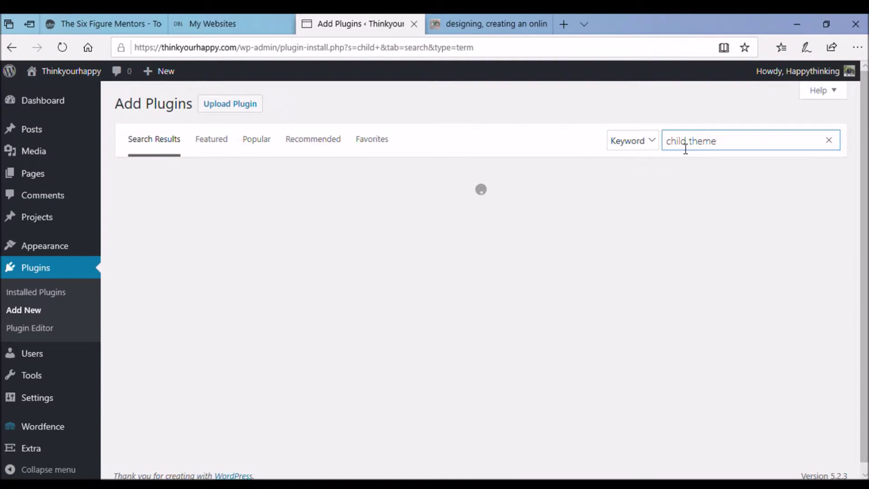
text( c)
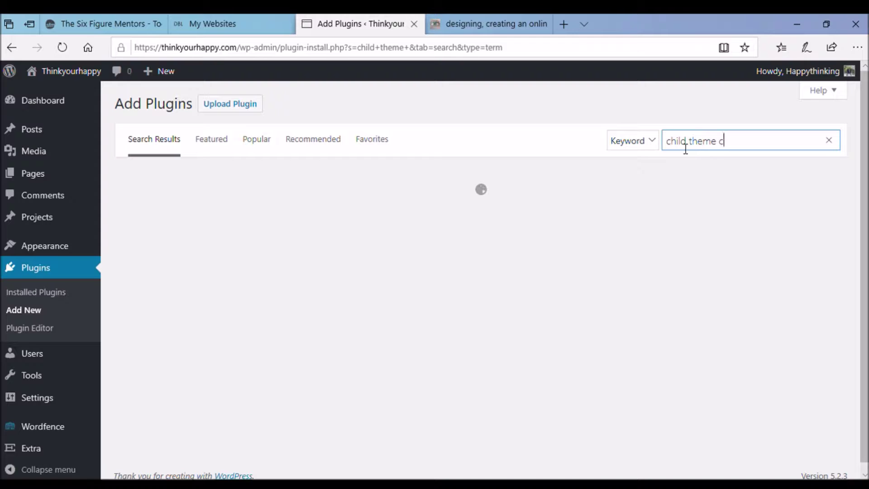
text(onf)
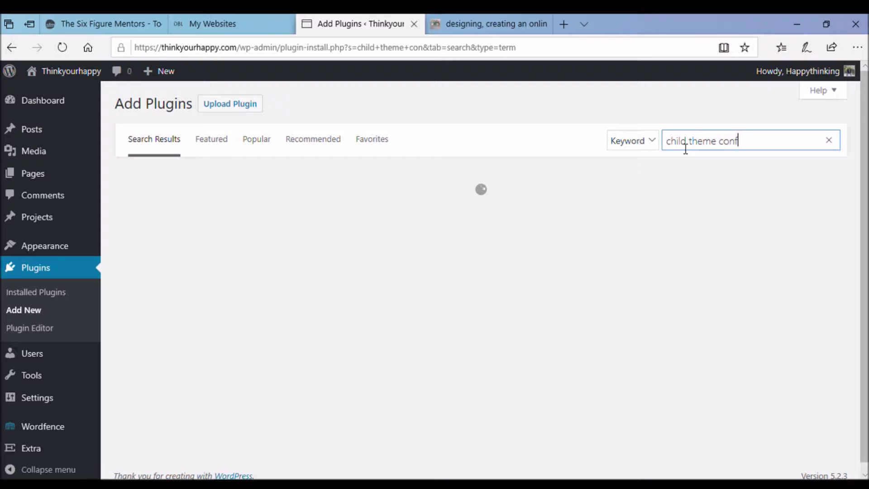
text(ig)
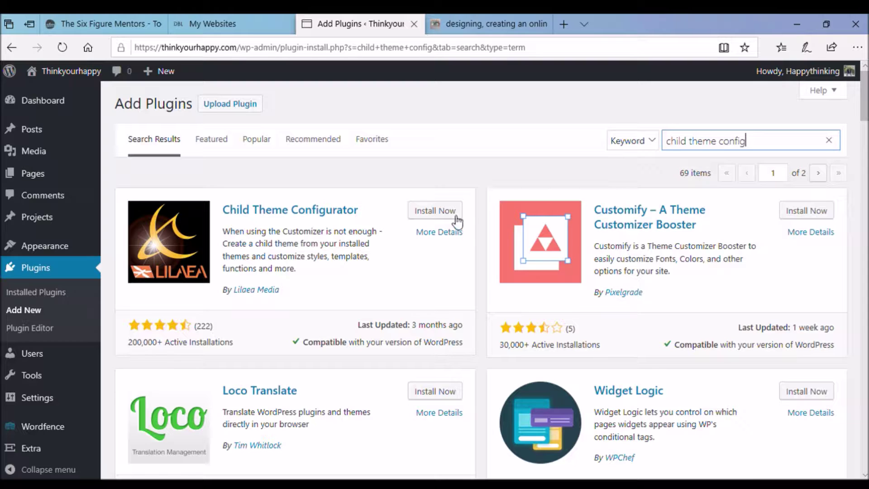
click(442, 212)
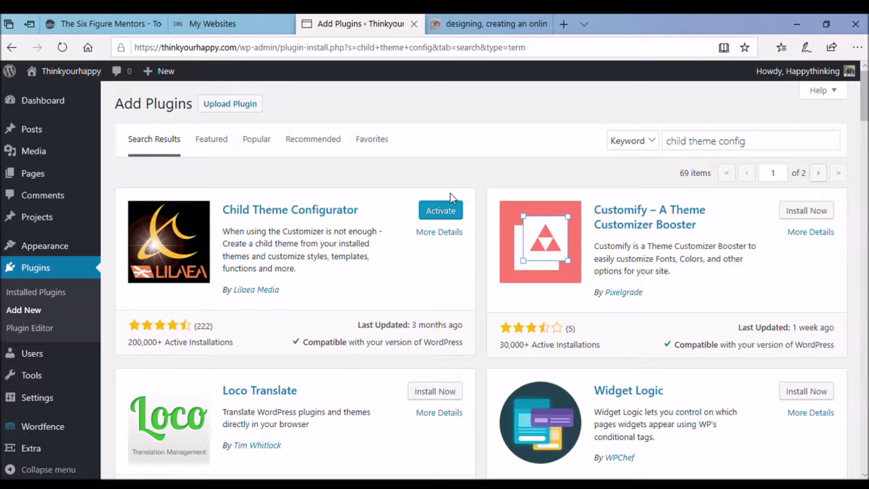
Activate the newly installed Child Theme Configurator plugin.
click(444, 215)
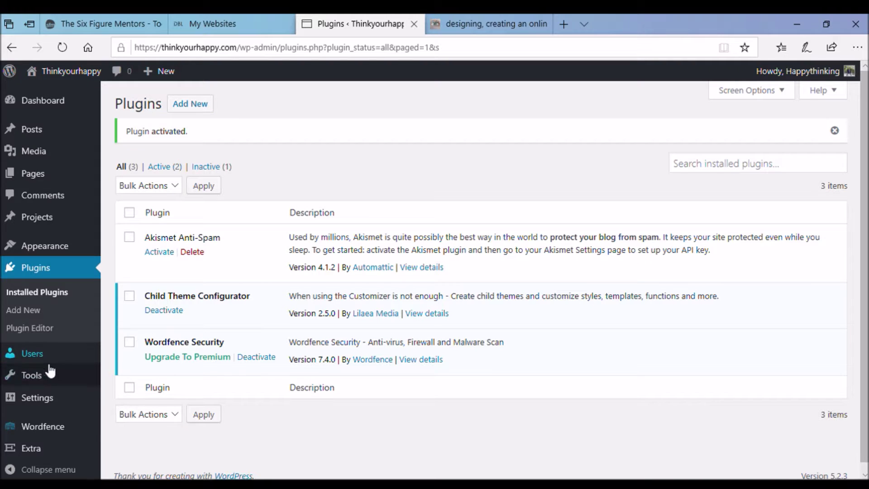
mouse_move(42, 377)
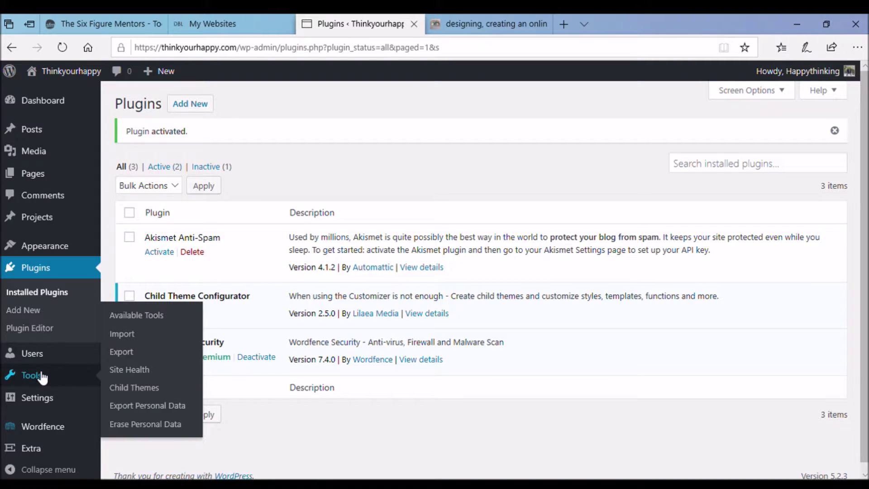
In Tools > Child Themes, choose CREATE a new Child Theme and pick Extra as parent theme.
click(130, 392)
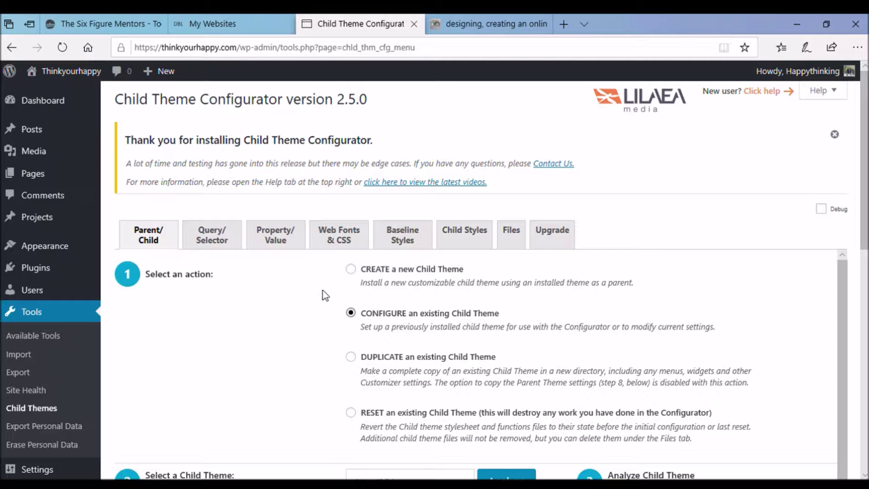
click(351, 270)
scroll(293, 307, down, 1)
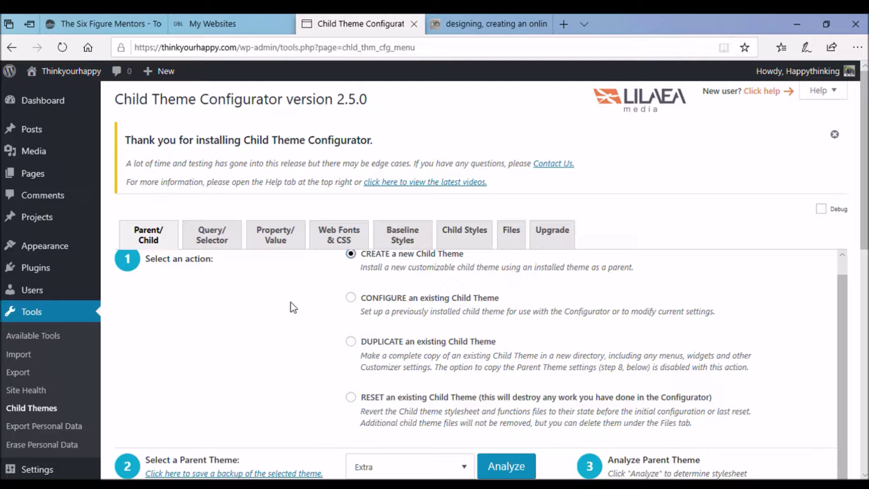
scroll(293, 307, down, 3)
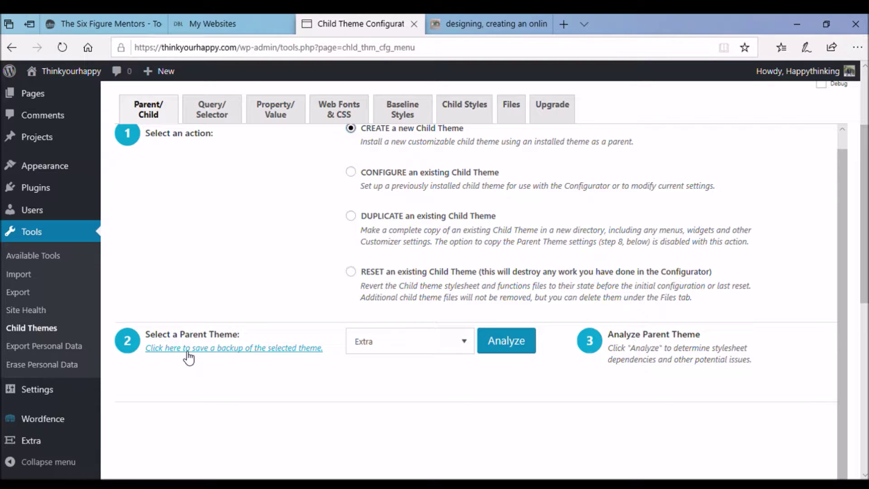
click(471, 347)
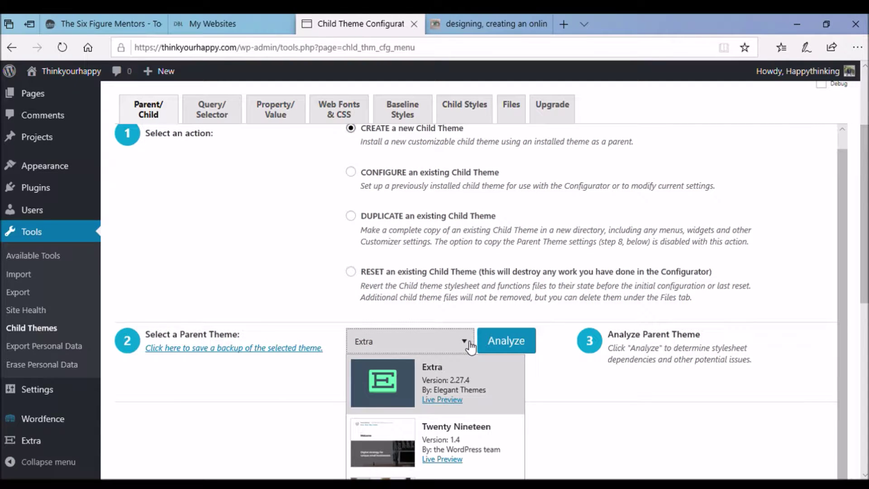
click(463, 372)
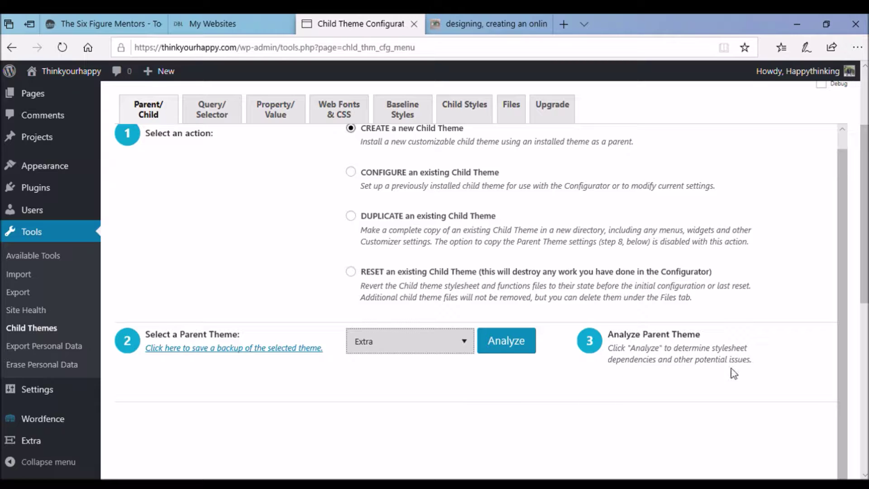
Analyze the Extra parent theme for problems.
click(502, 348)
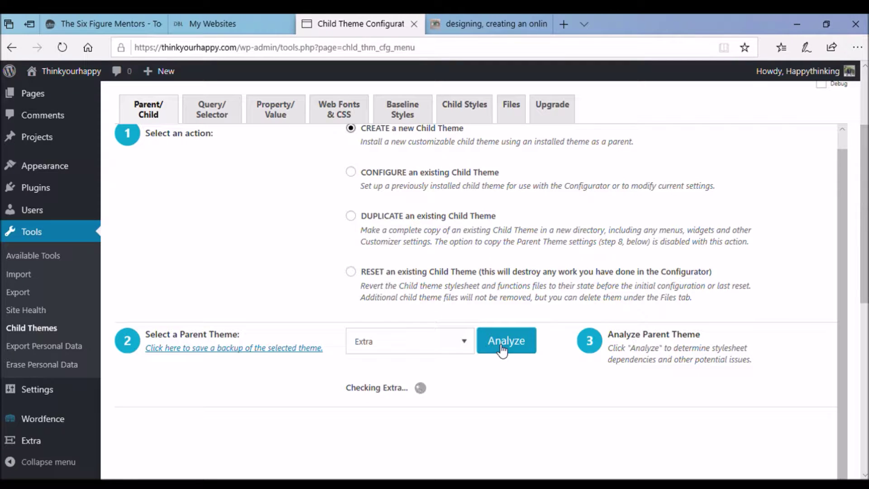
scroll(333, 382, down, 2)
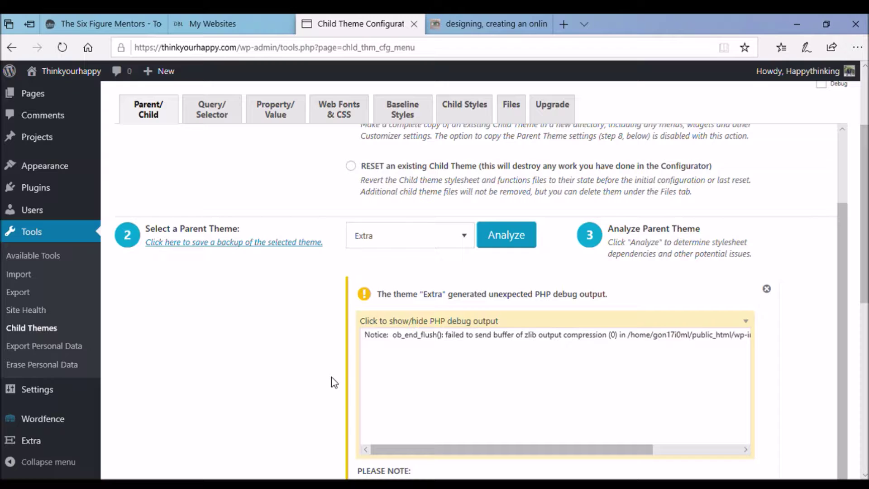
scroll(333, 381, down, 2)
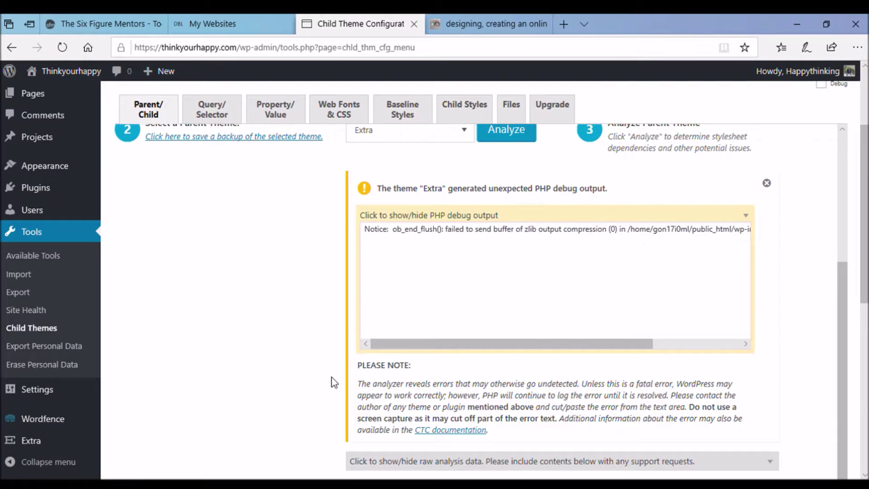
scroll(334, 383, down, 6)
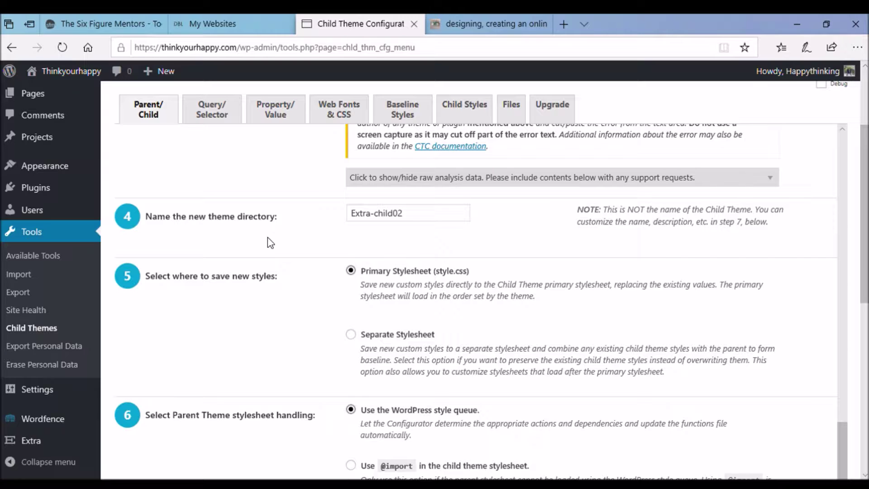
Enter Extra-child02 as the directory name, keep default stylesheet handling, and show the theme attributes.
click(418, 217)
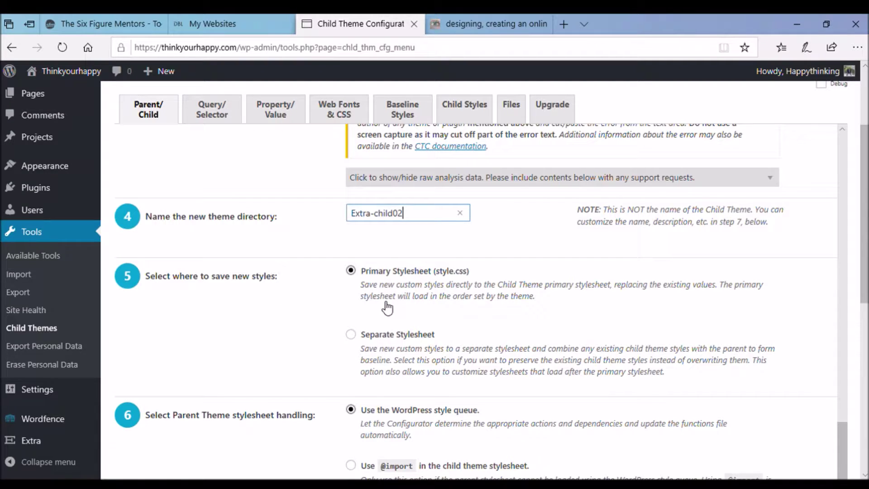
scroll(291, 328, down, 3)
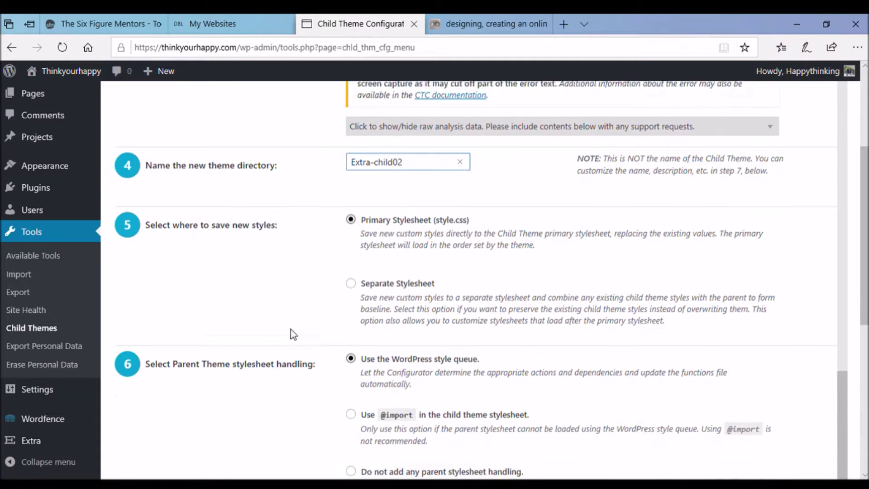
scroll(292, 334, down, 2)
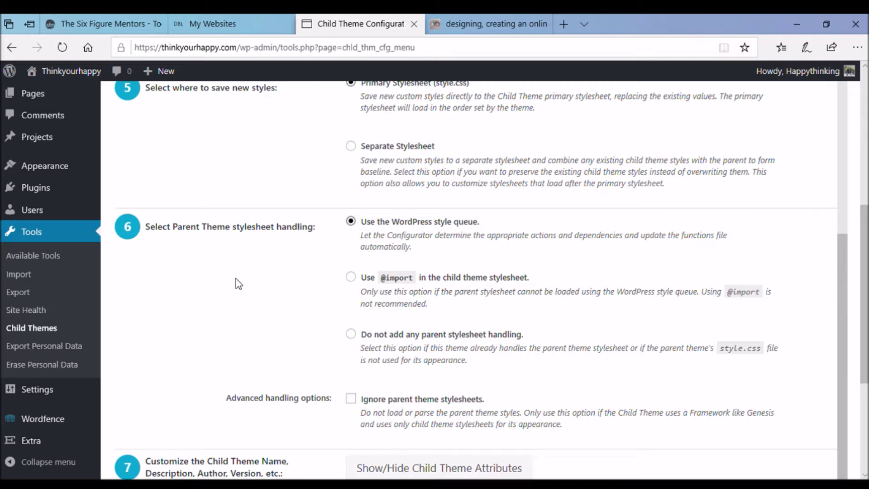
scroll(258, 285, down, 5)
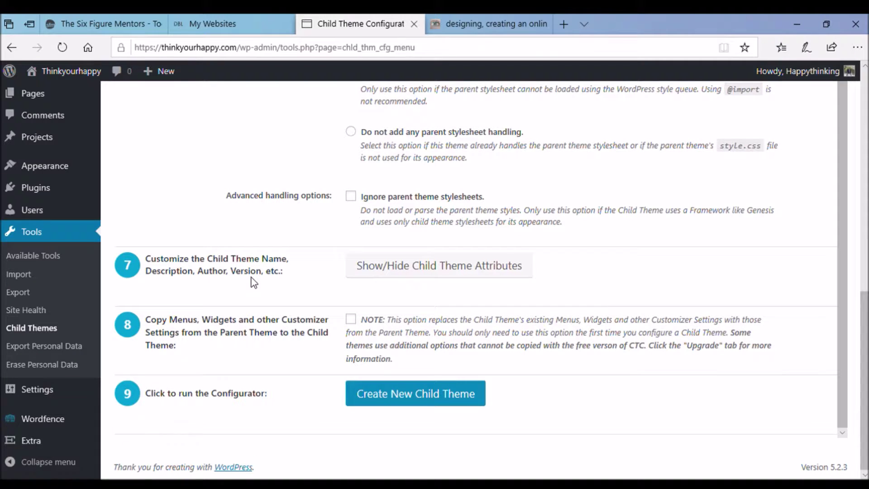
click(488, 278)
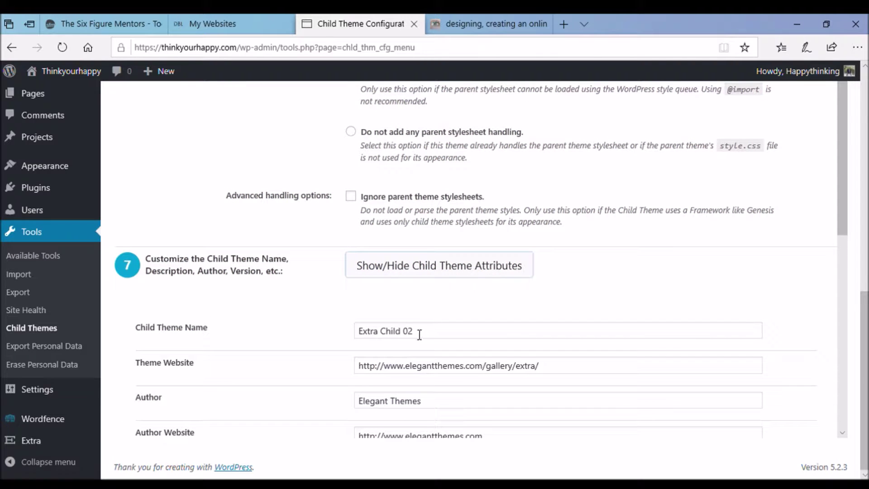
Tick Copy Menus, Widgets and Customizer settings from the parent theme.
scroll(406, 366, down, 2)
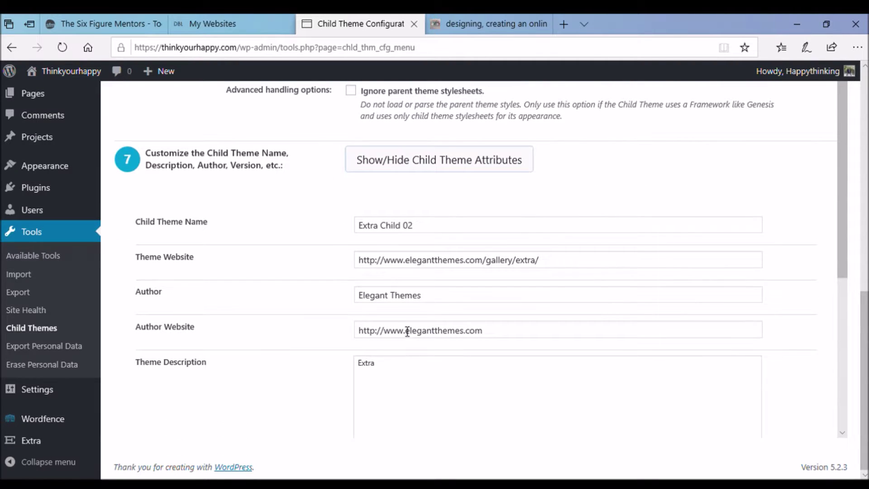
scroll(389, 352, down, 7)
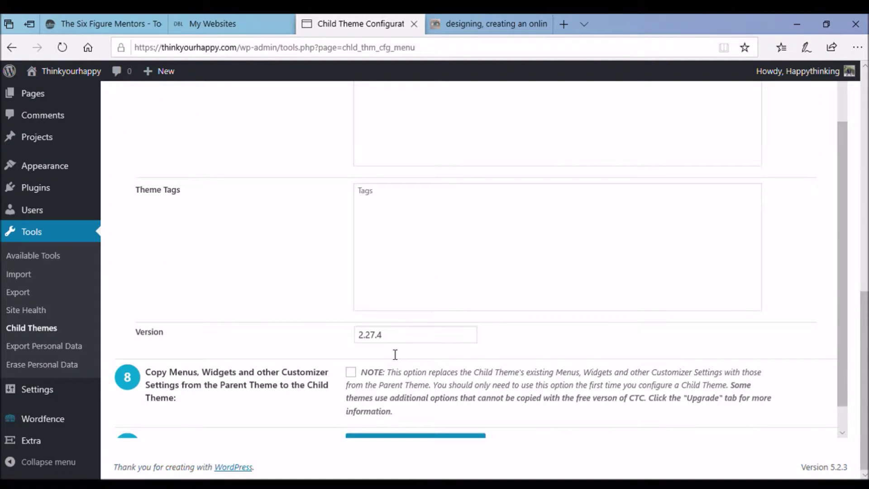
scroll(395, 355, down, 1)
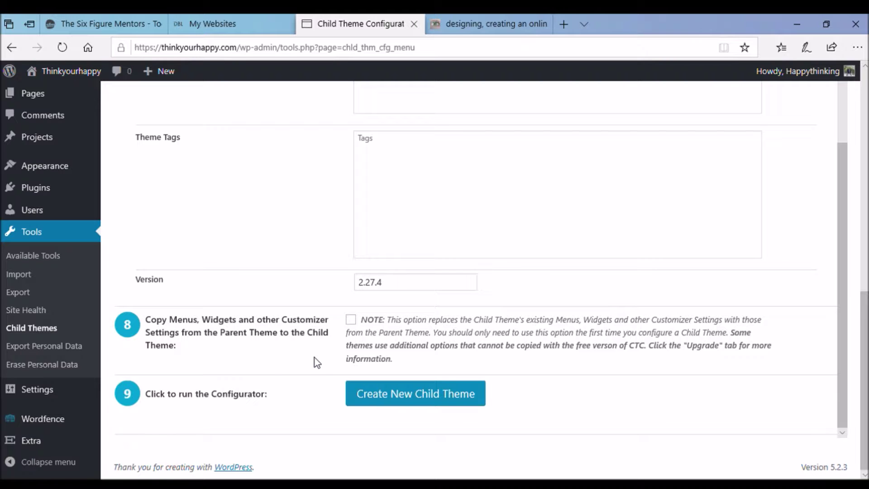
click(353, 320)
Create the Extra Child 02 child theme with the Create New Child Theme button.
click(397, 396)
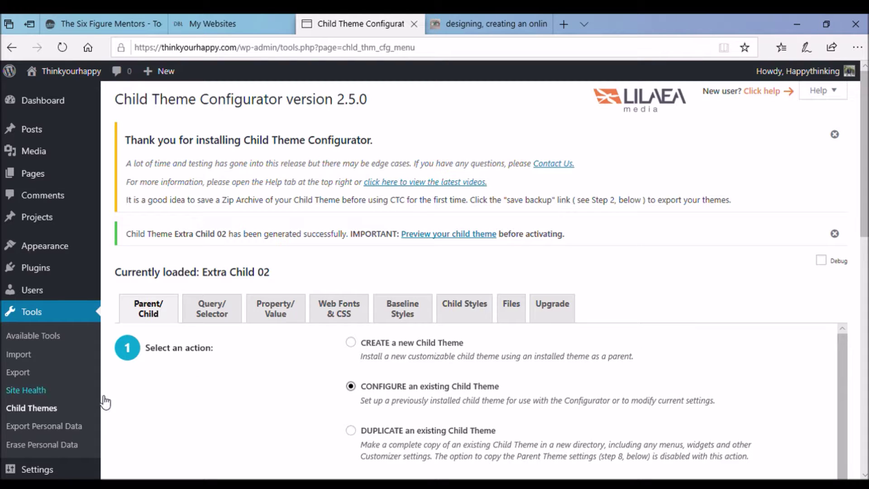
Activate the Extra Child theme from Appearance > Themes.
mouse_move(45, 254)
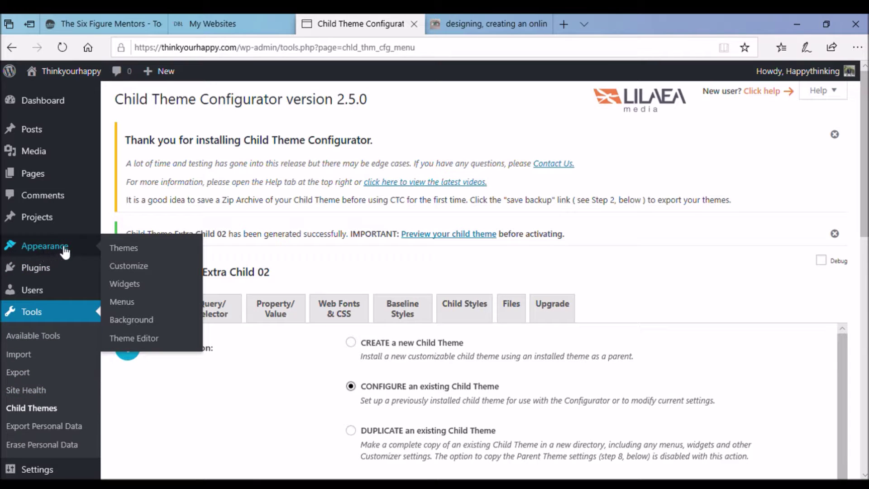
click(122, 251)
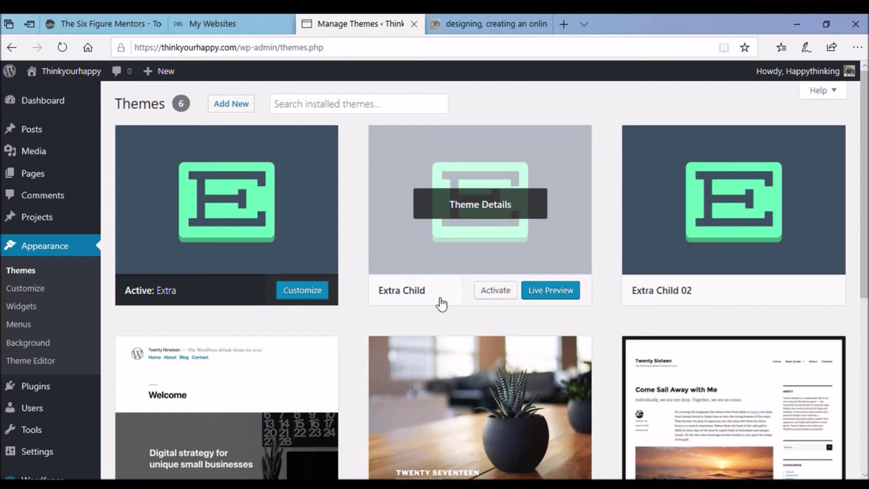
click(506, 294)
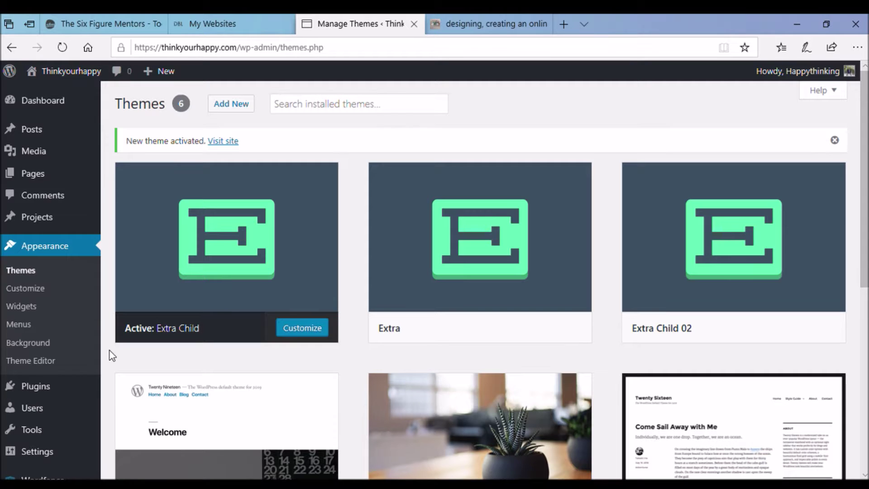
mouse_move(52, 437)
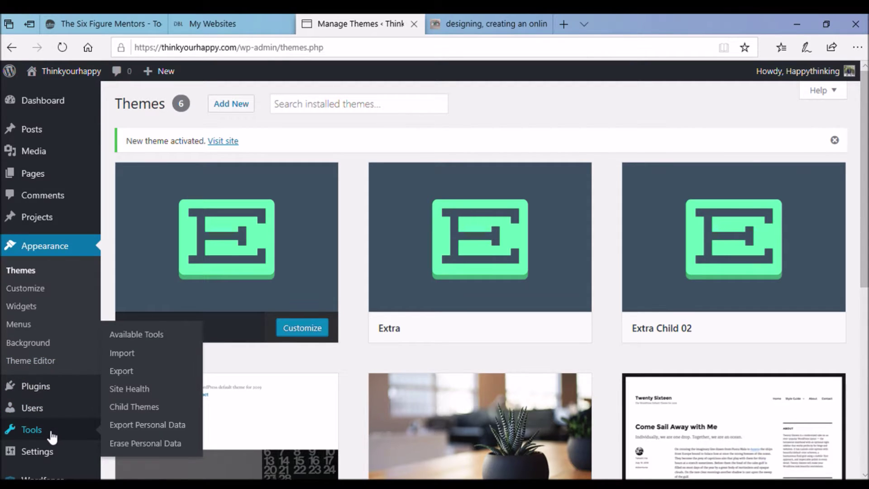
Show the Files tab of Child Theme Configurator and mark index.php in the template list.
click(132, 413)
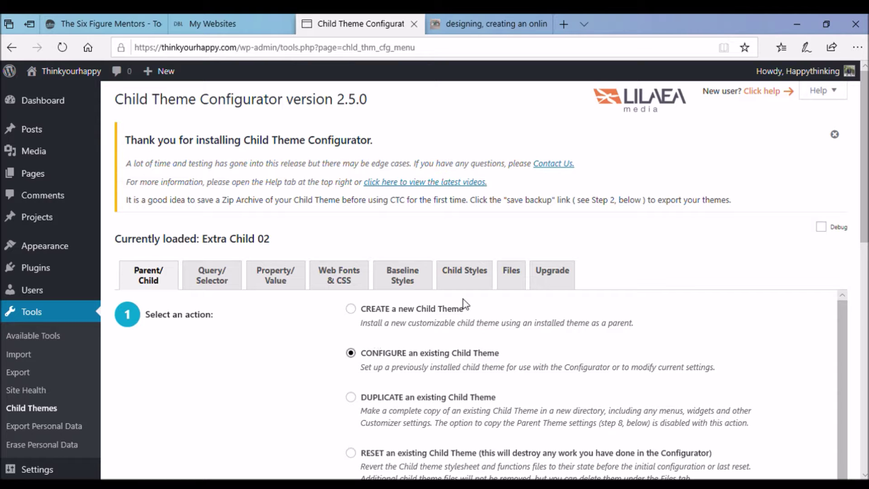
click(516, 283)
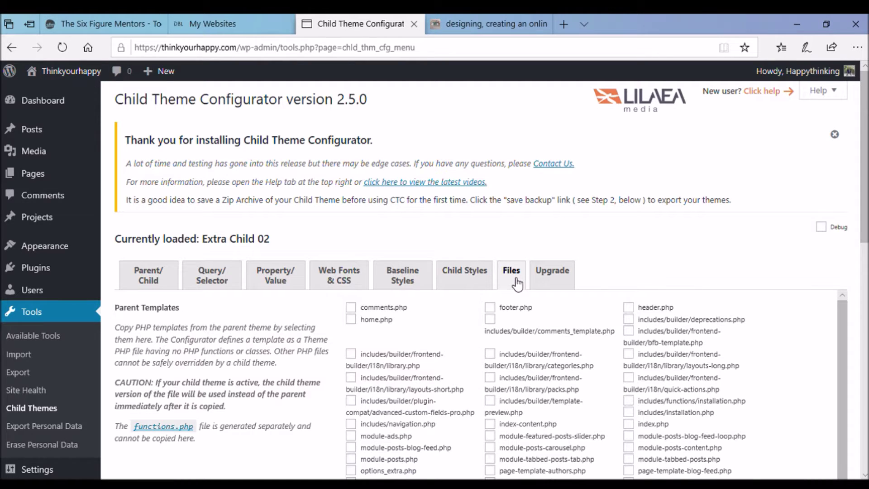
scroll(536, 311, down, 2)
scroll(537, 317, up, 2)
scroll(210, 439, down, 1)
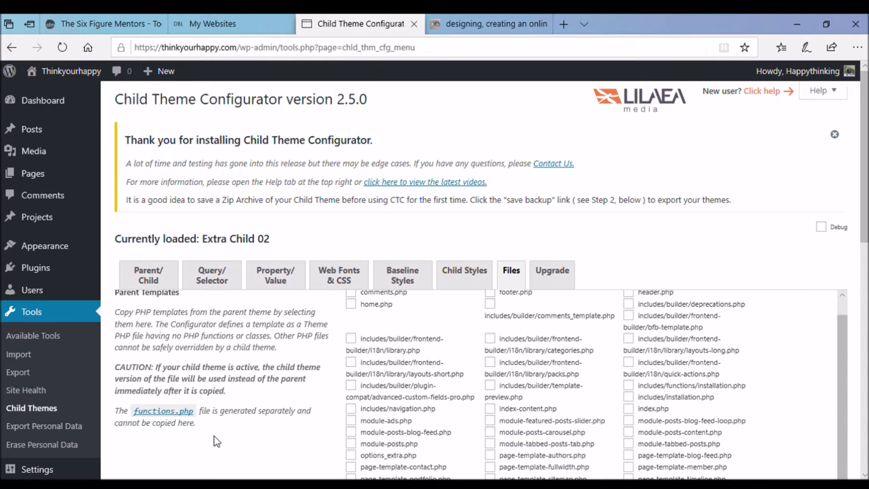
scroll(217, 434, down, 3)
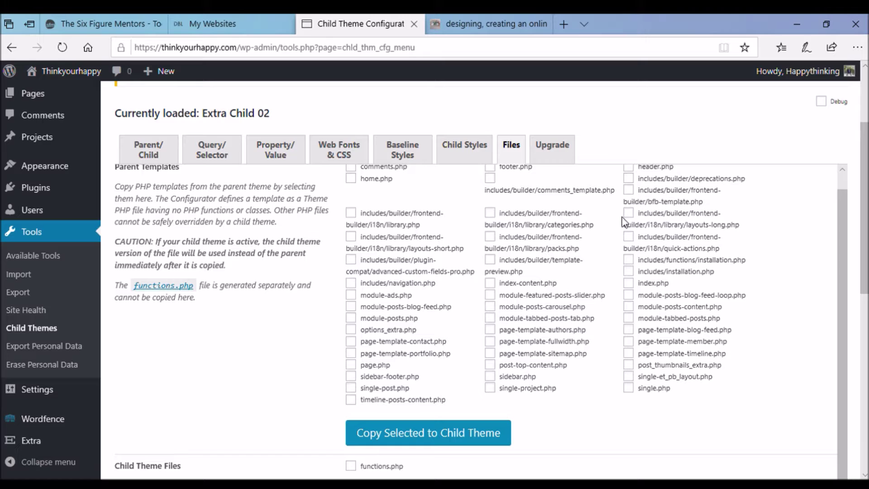
click(629, 284)
Copy includes/functions/installation.php instead of index.php into Extra Child 02.
click(629, 283)
scroll(632, 287, up, 1)
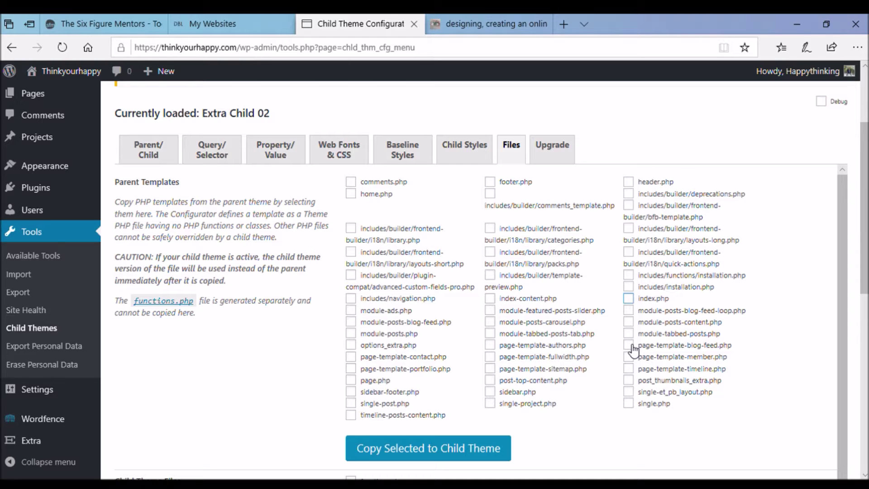
click(629, 275)
click(456, 446)
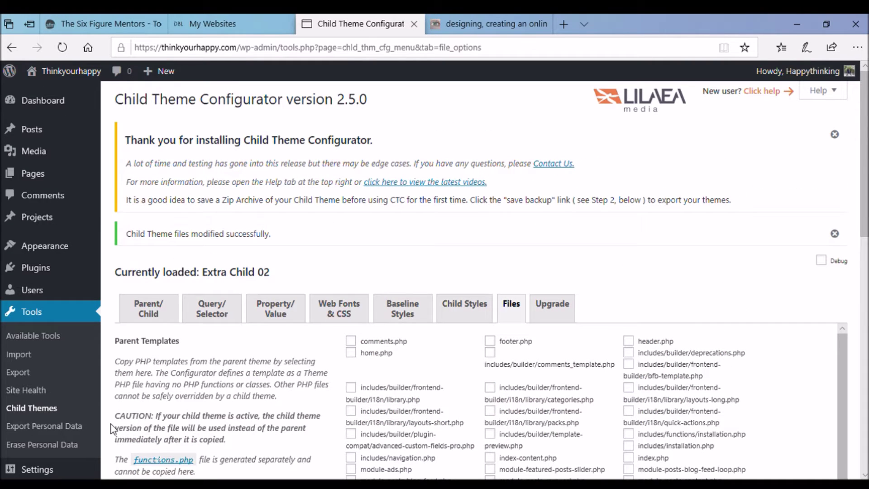
mouse_move(59, 246)
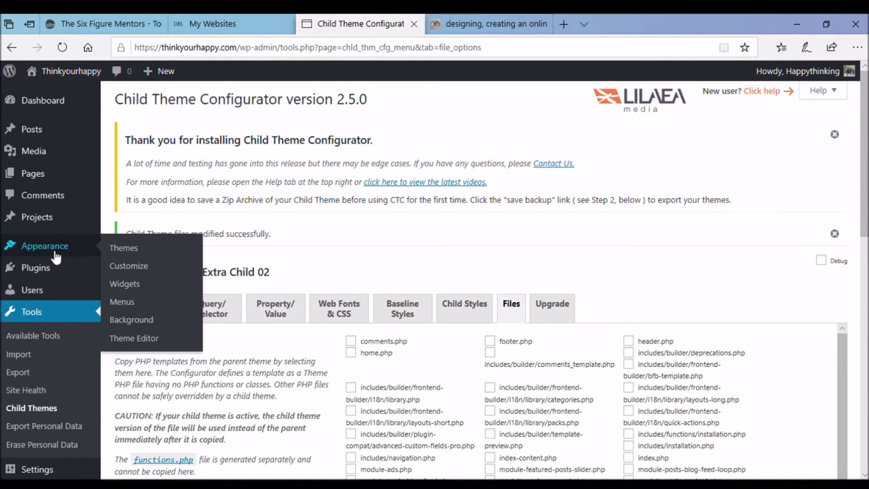
View installed themes and Extra Child's style.css in the editor, then return to Child Theme Configurator.
click(119, 252)
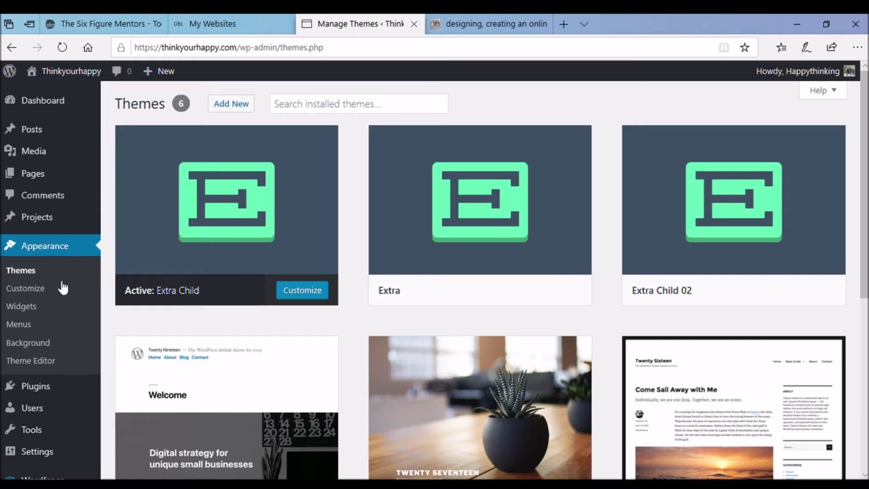
click(40, 362)
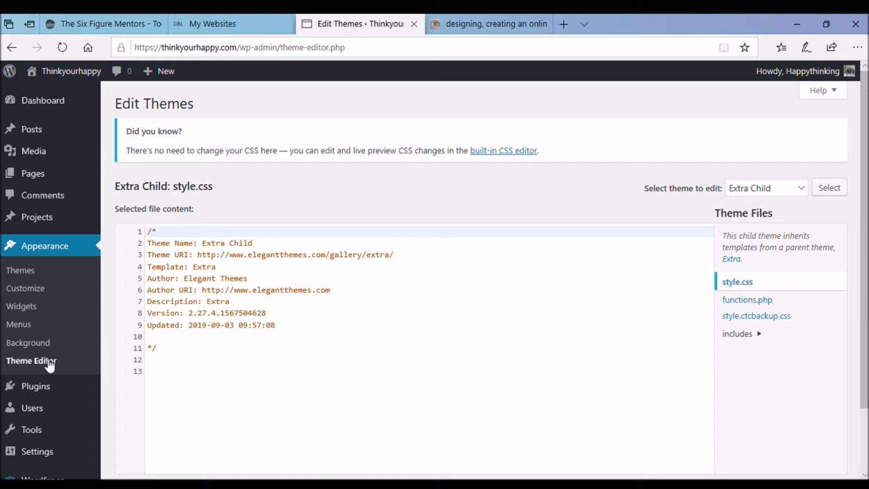
mouse_move(47, 428)
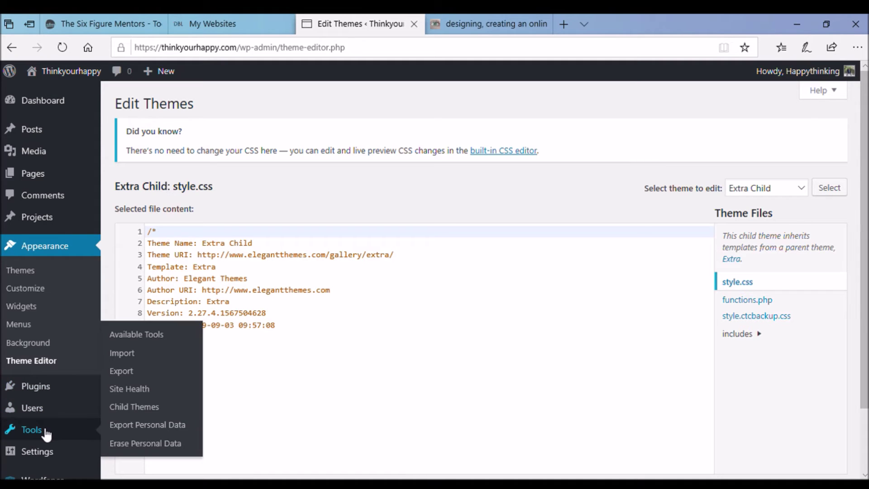
click(132, 407)
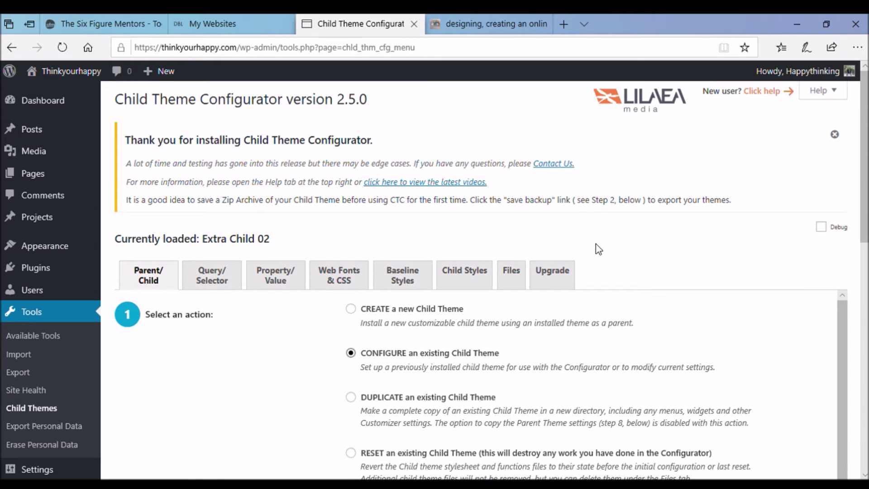
Open Extra Child 02's functions.php from the Files tab and scroll through its enqueue code.
click(512, 271)
scroll(238, 396, down, 1)
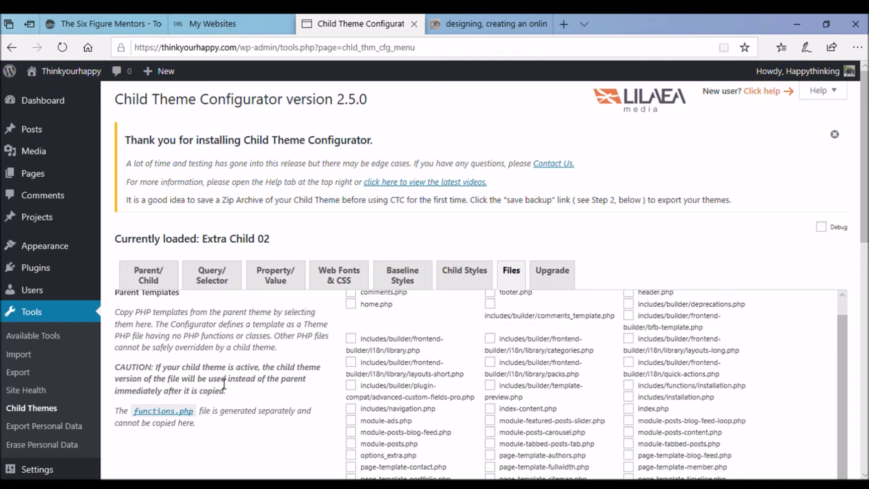
click(162, 411)
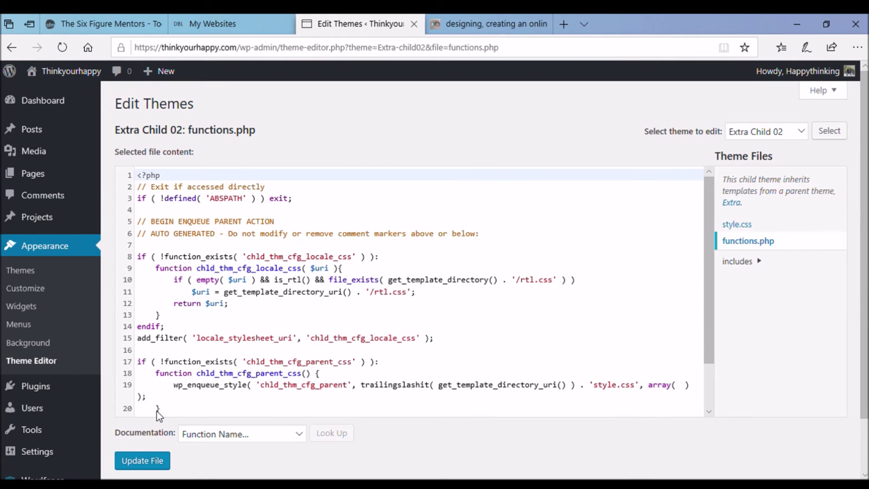
click(742, 248)
scroll(699, 273, down, 2)
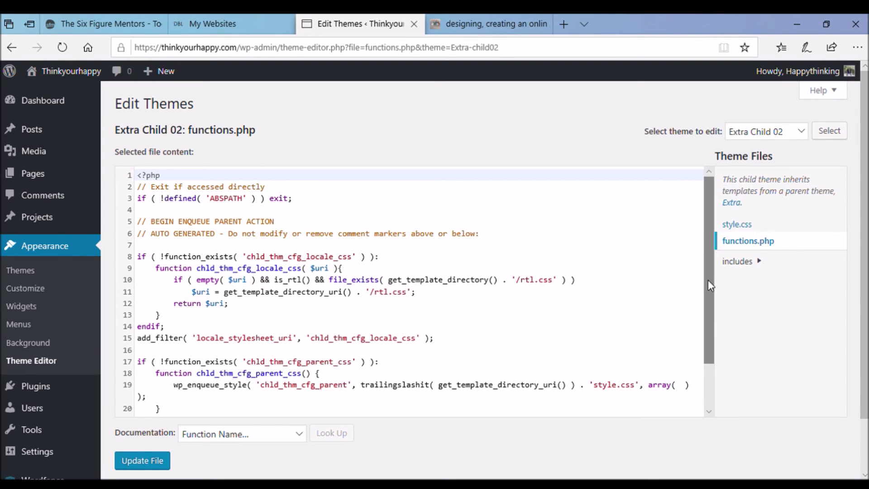
scroll(708, 280, down, 2)
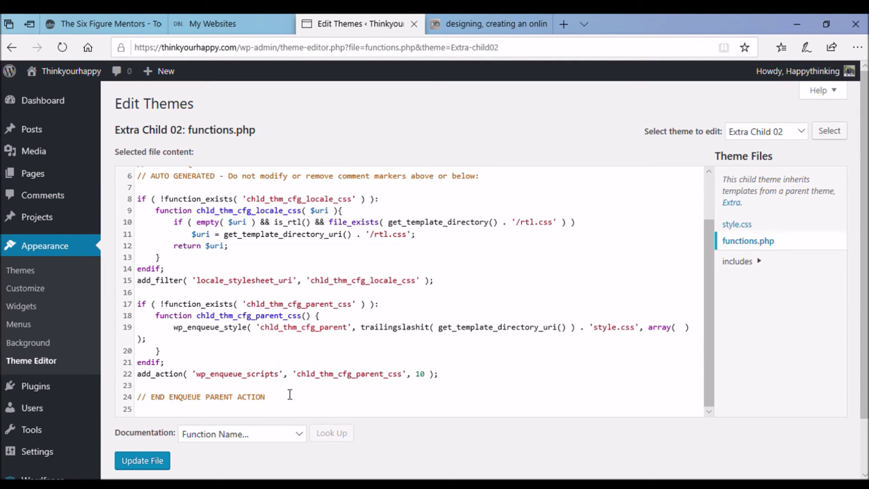